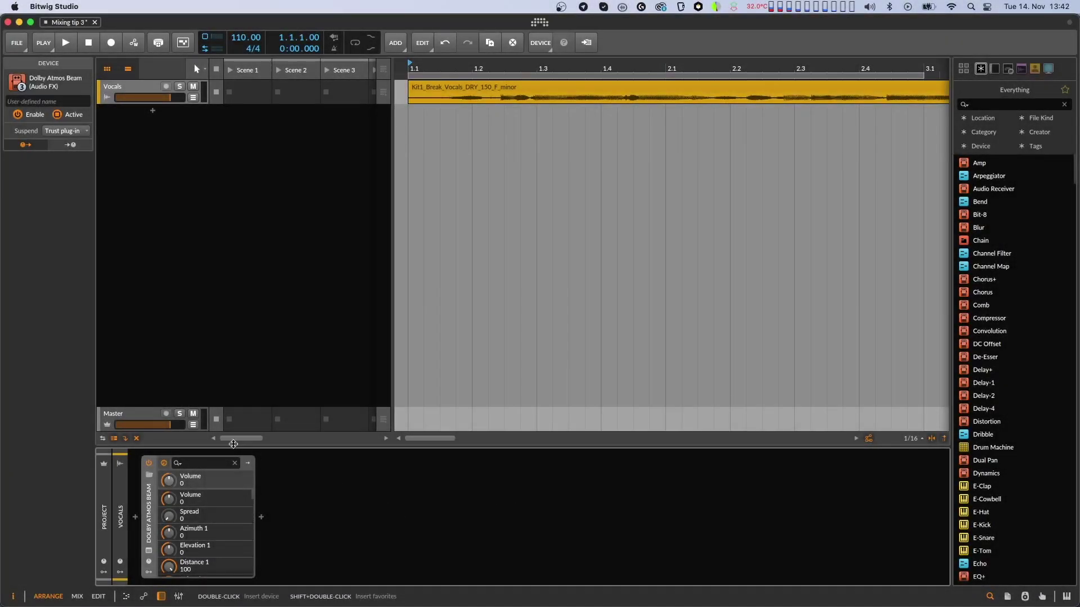
# Step: Open the Dolby Atmos Composer on Master, then the Vocals Beam window, and audition the vocal
pyautogui.click(148, 417)
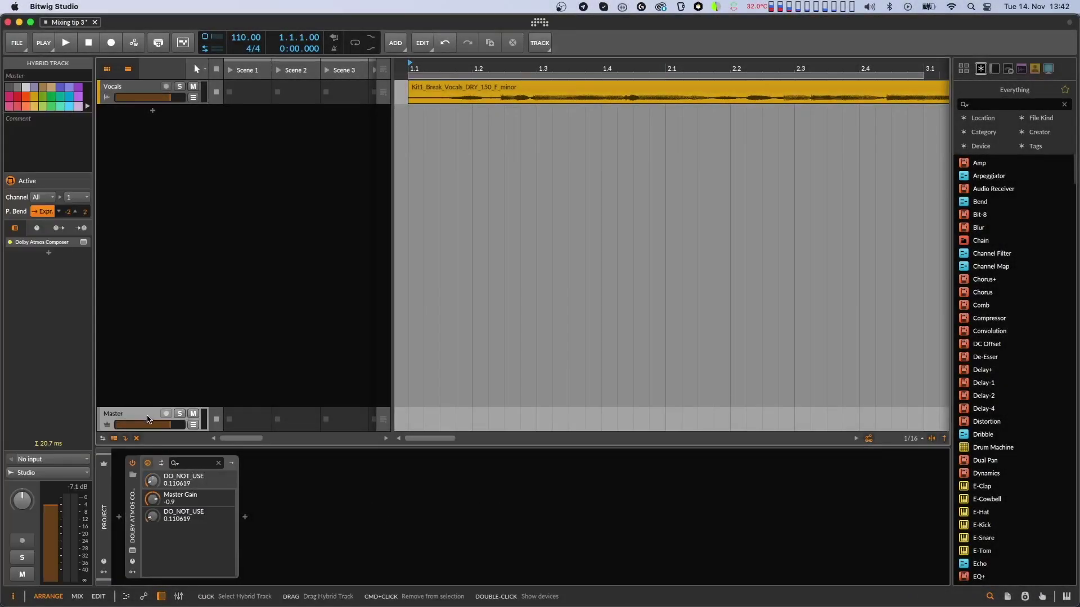
pyautogui.click(132, 550)
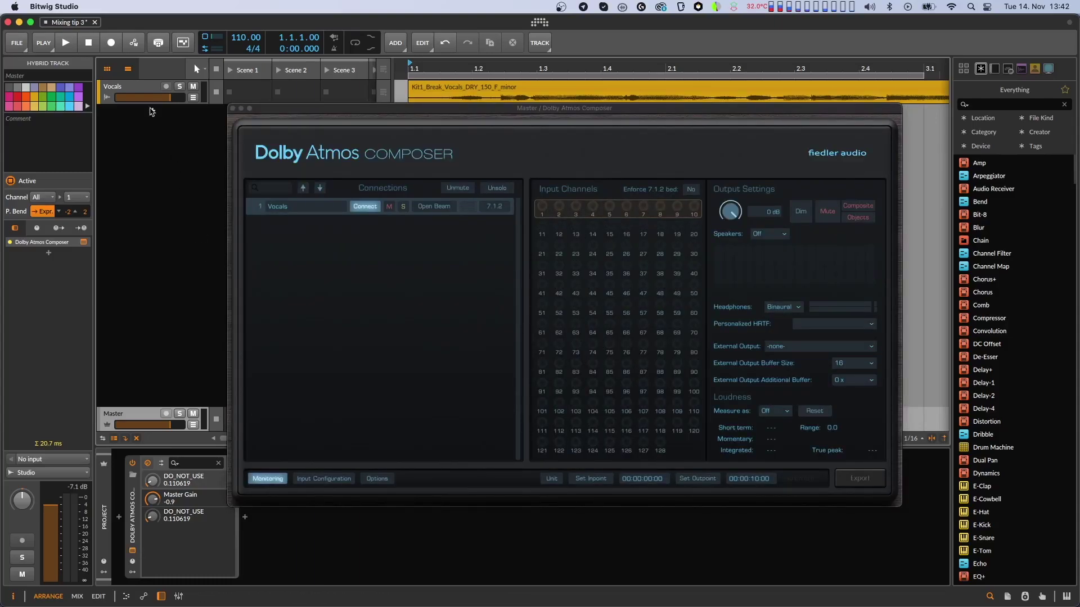
pyautogui.click(145, 87)
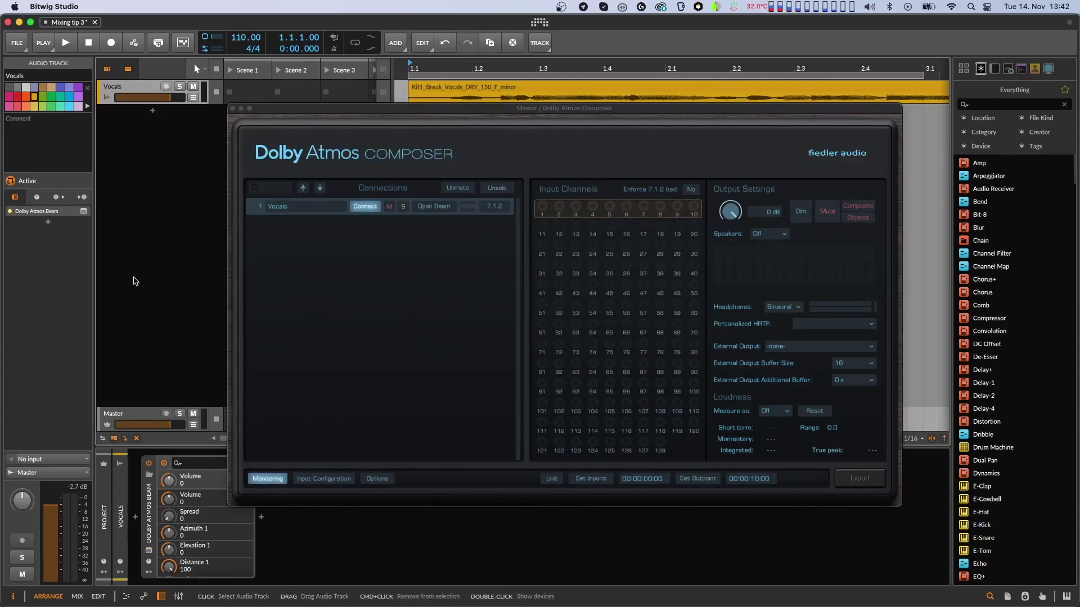
pyautogui.click(149, 551)
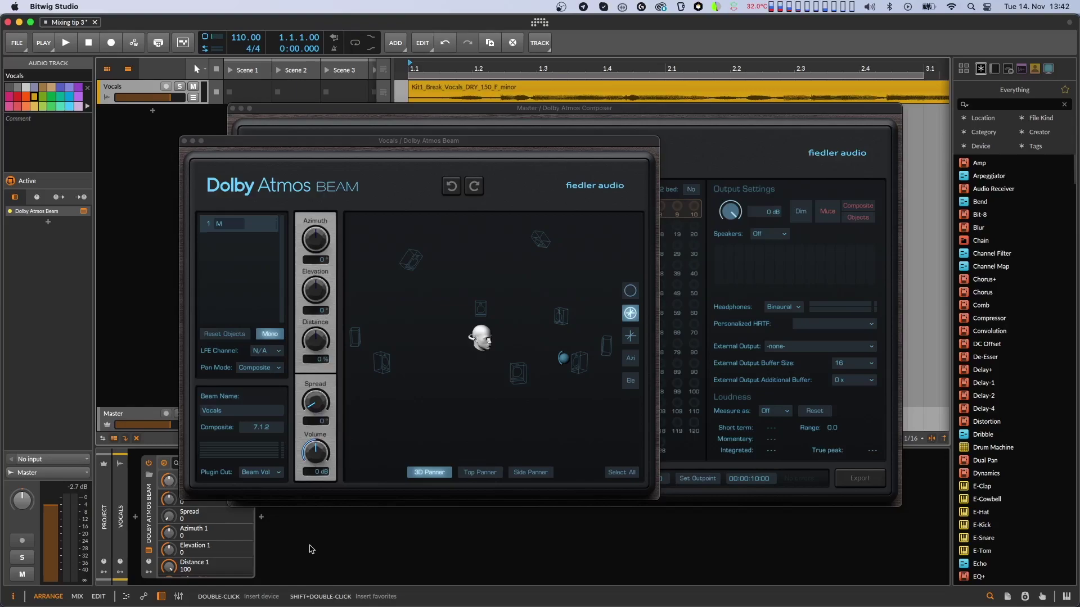
pyautogui.press('space')
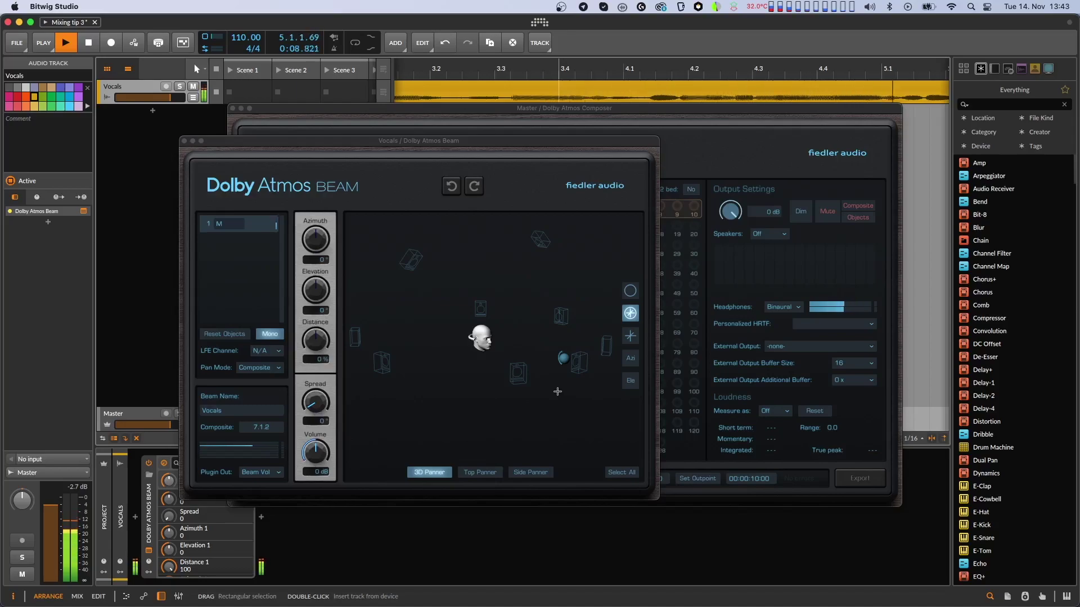
pyautogui.press('space')
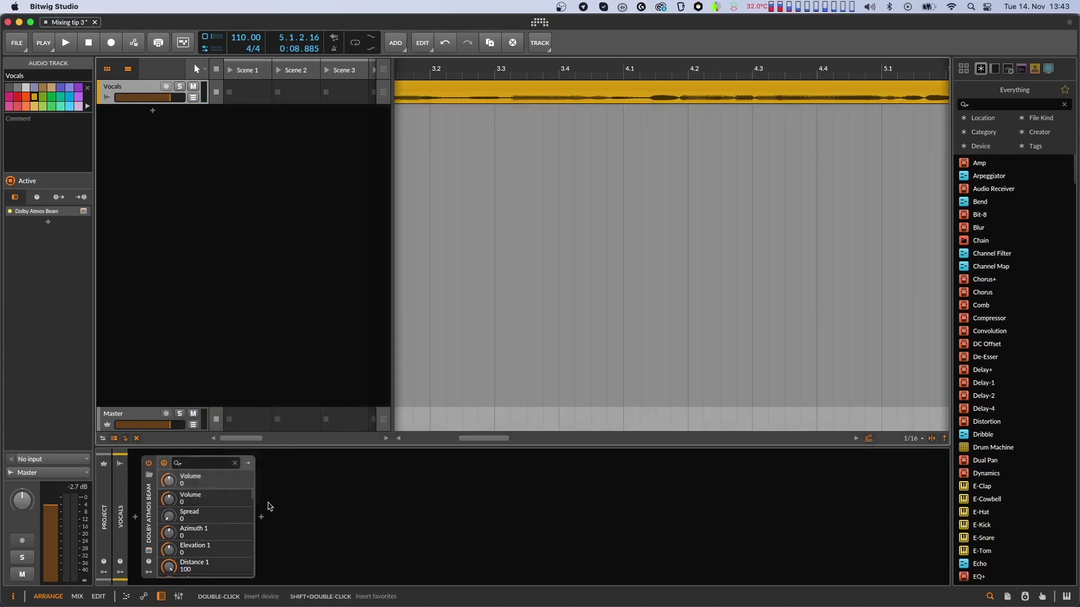
# Step: Insert Chorus+ and a second Dolby Atmos Beam after the first Beam on Vocals
pyautogui.doubleClick(297, 509)
pyautogui.doubleClick(478, 174)
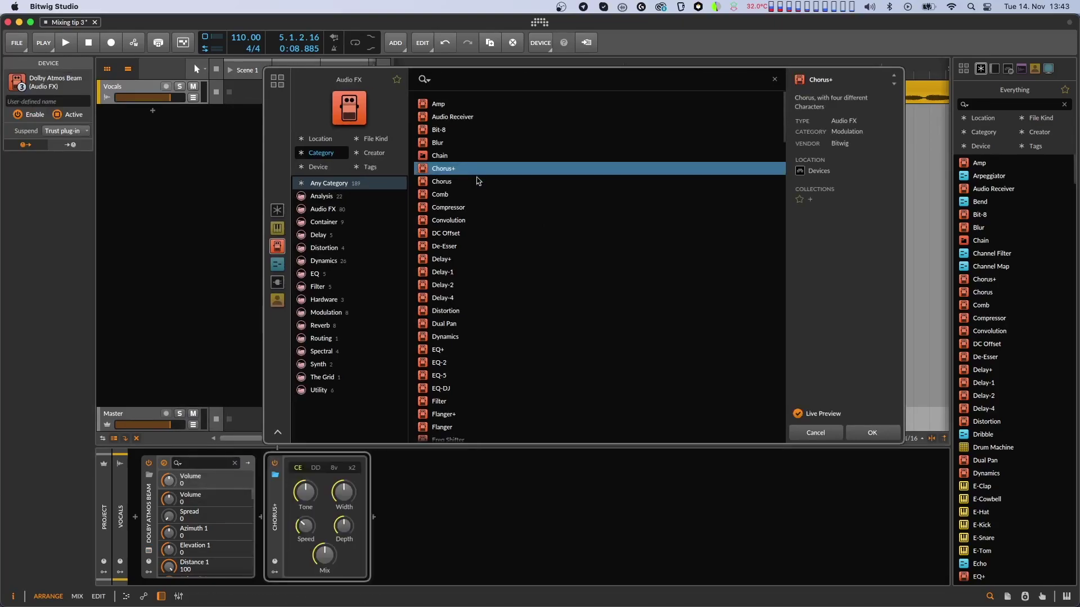
pyautogui.click(375, 518)
pyautogui.click(388, 282)
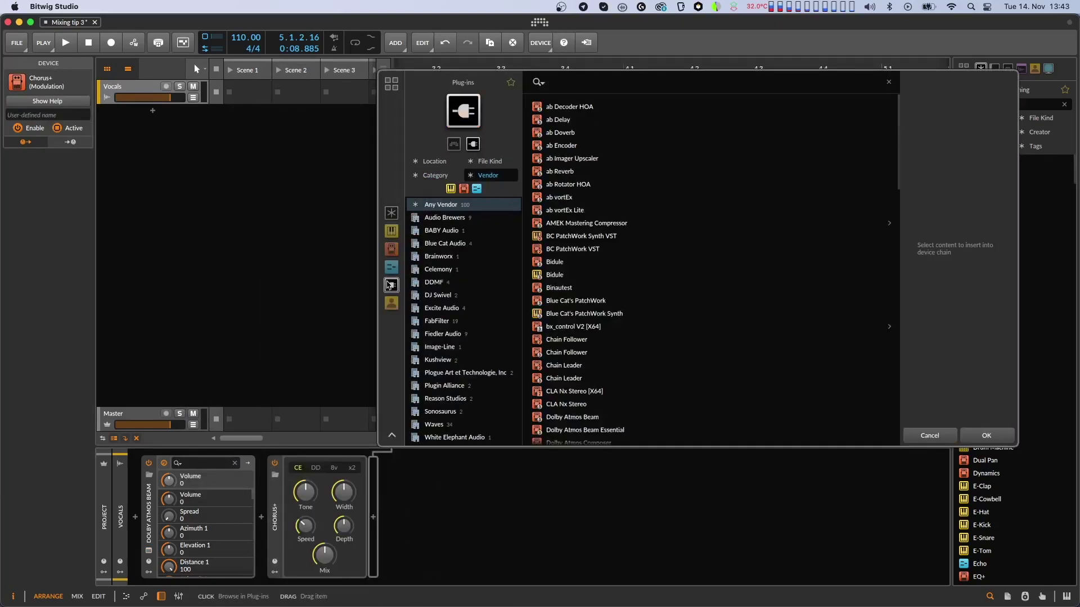
pyautogui.click(570, 414)
pyautogui.click(983, 433)
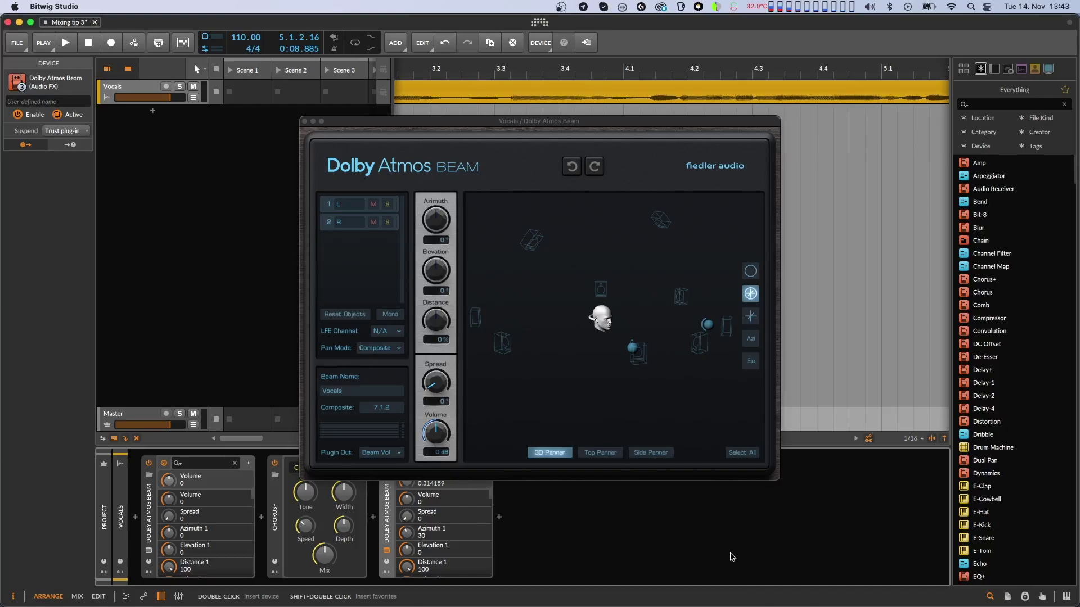
# Step: Name the new Beam 'Vocals Chorus' with an input format panning its objects to the sides
pyautogui.click(375, 390)
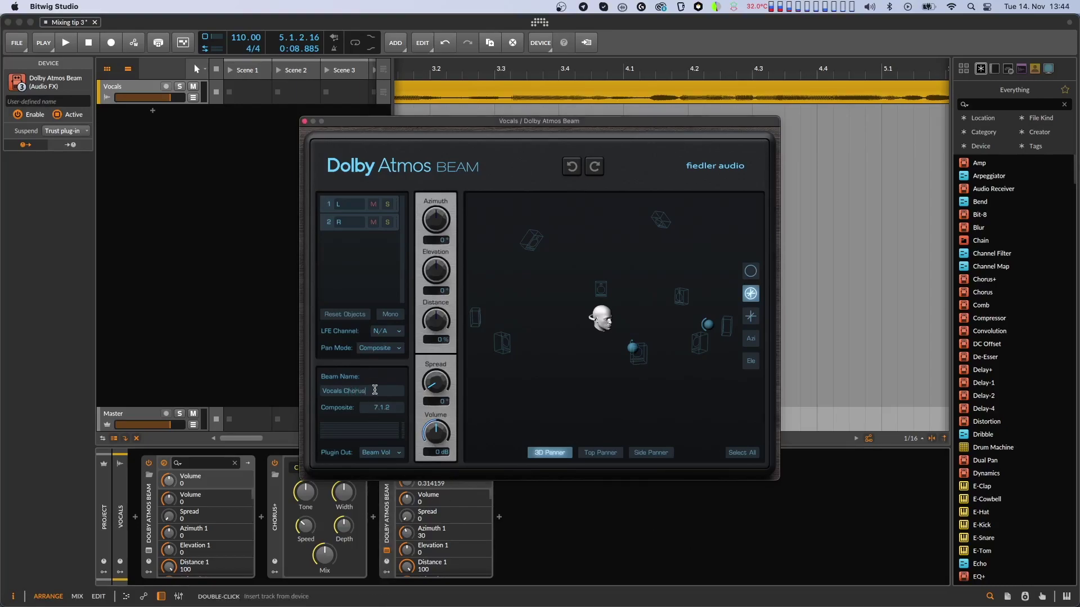
pyautogui.click(355, 328)
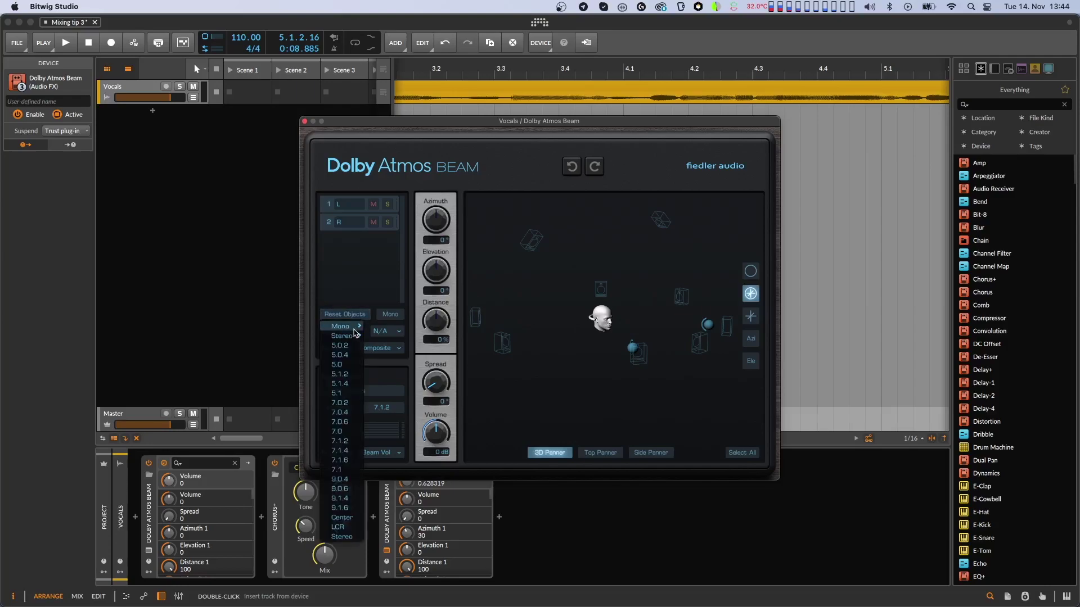
pyautogui.click(405, 301)
pyautogui.press('space')
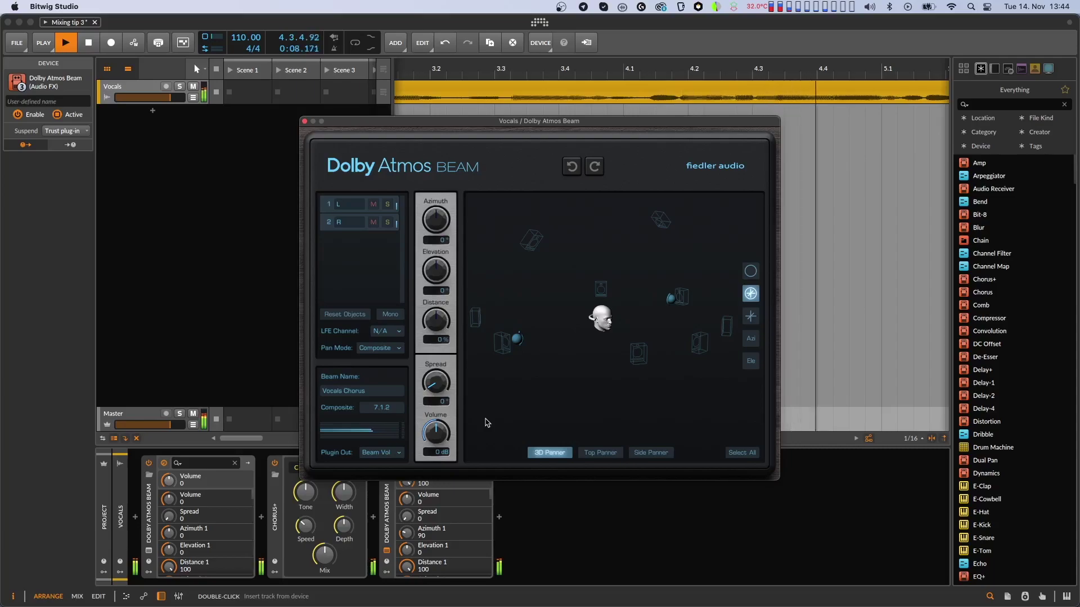
# Step: Audition the Vocals Chorus beam at -24 dB, then settle its volume around -6.5 dB
pyautogui.press('space')
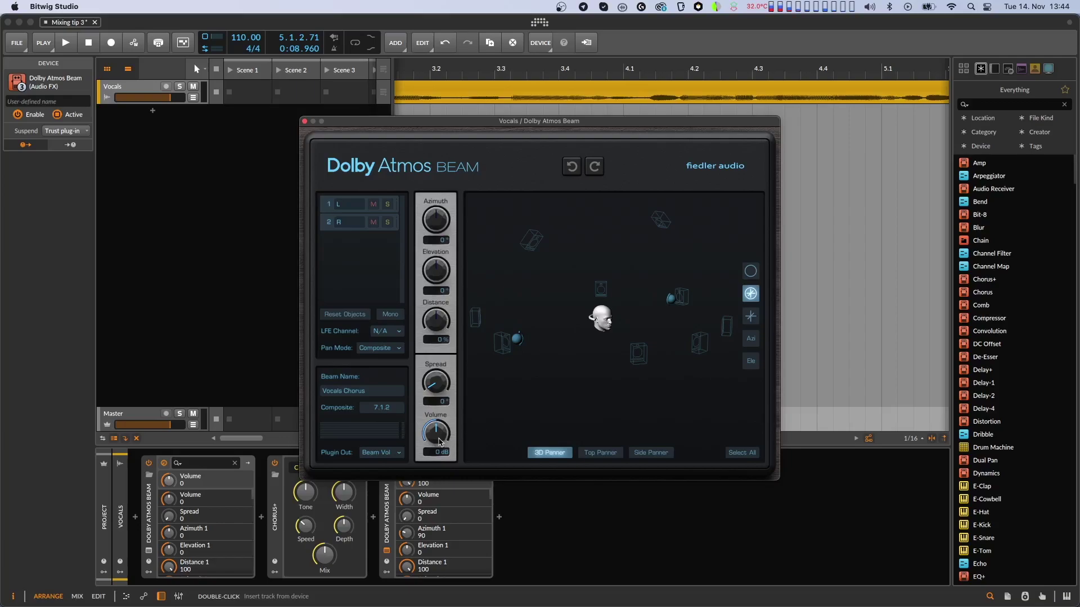
pyautogui.moveTo(439, 439); pyautogui.dragTo(441, 440)
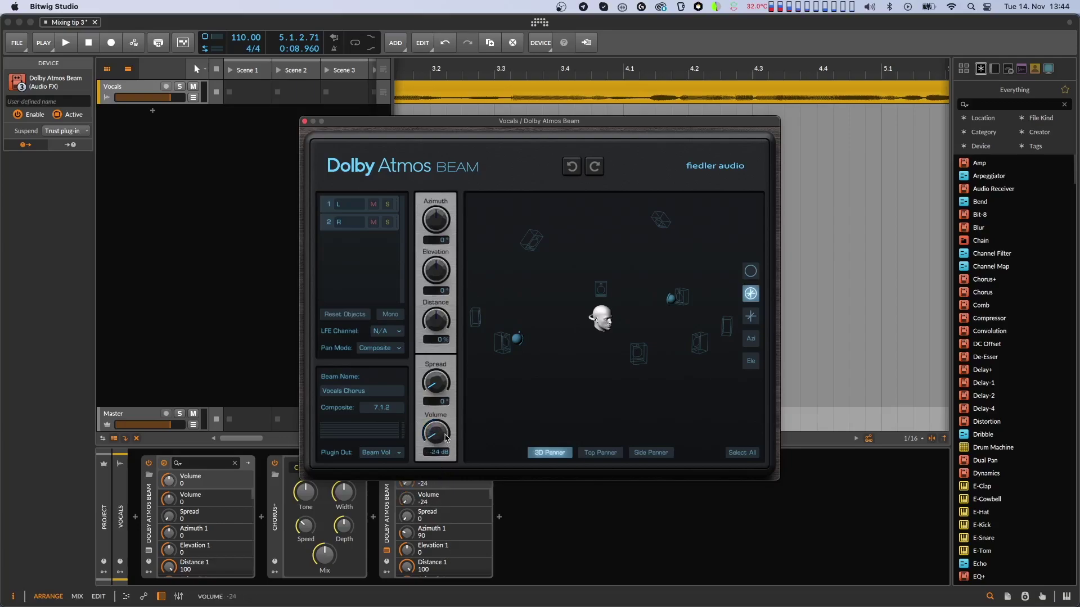
pyautogui.press('space')
pyautogui.moveTo(441, 441); pyautogui.dragTo(448, 383)
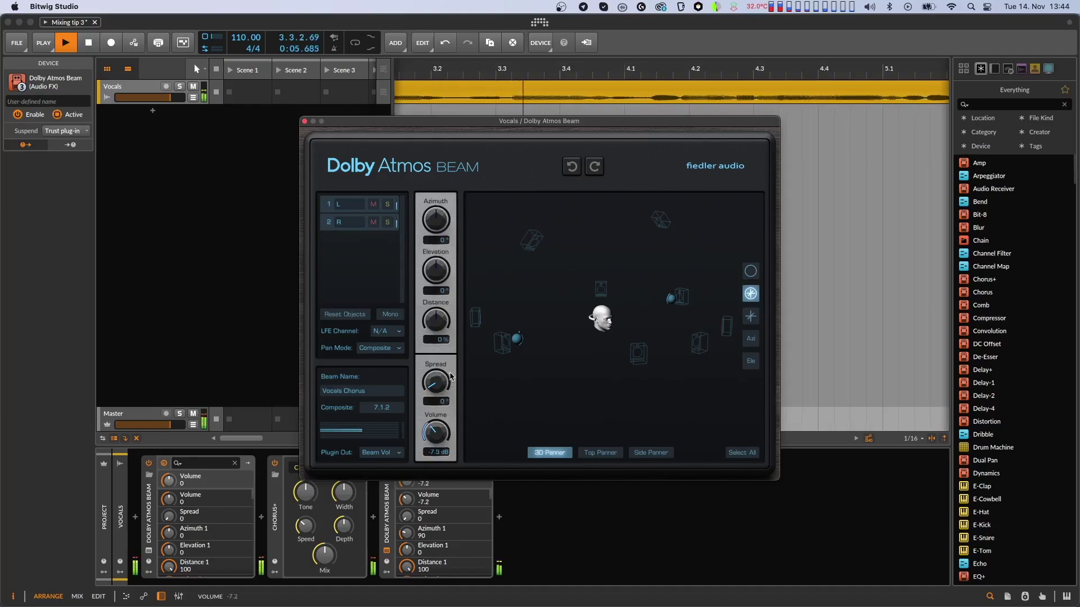
pyautogui.moveTo(449, 383); pyautogui.dragTo(451, 372)
pyautogui.press('space')
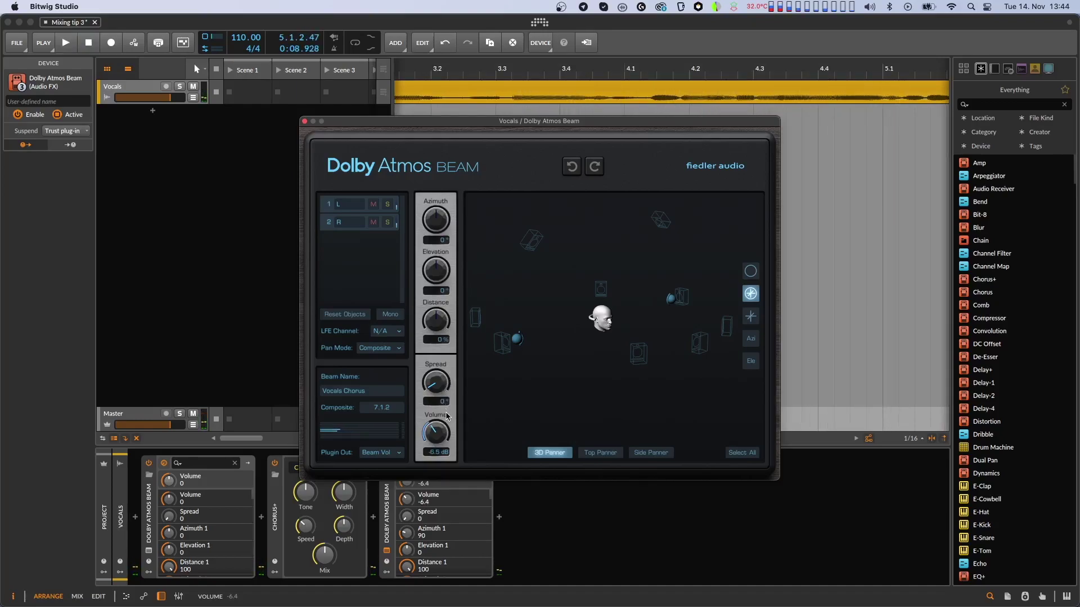
pyautogui.click(305, 121)
# Step: Add Delay+ and a third Dolby Atmos Beam at the end of the Vocals chain
pyautogui.click(499, 517)
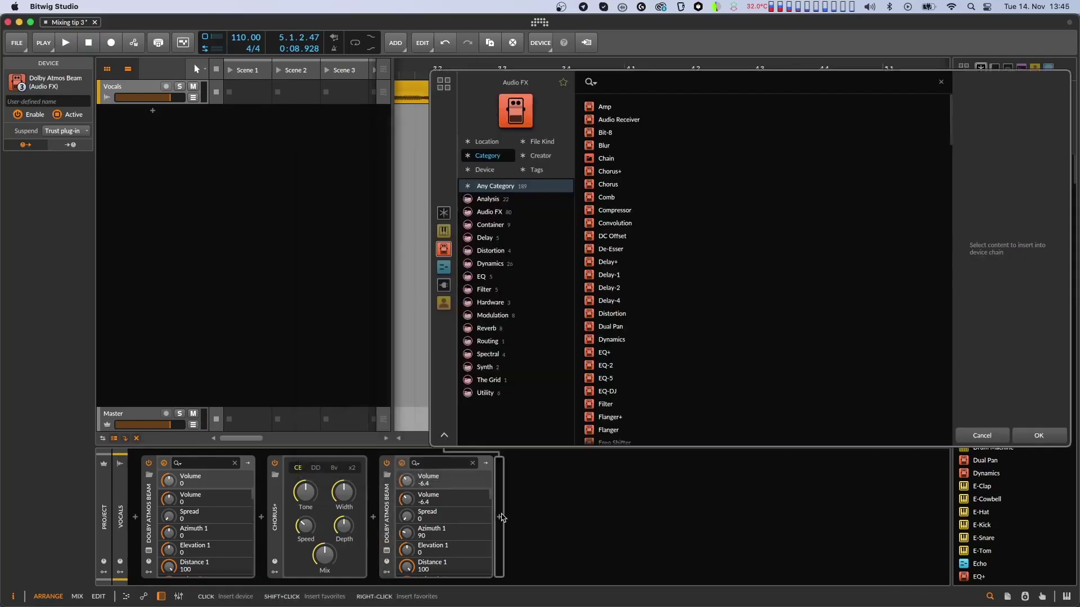
pyautogui.click(618, 262)
pyautogui.click(1038, 435)
pyautogui.click(702, 518)
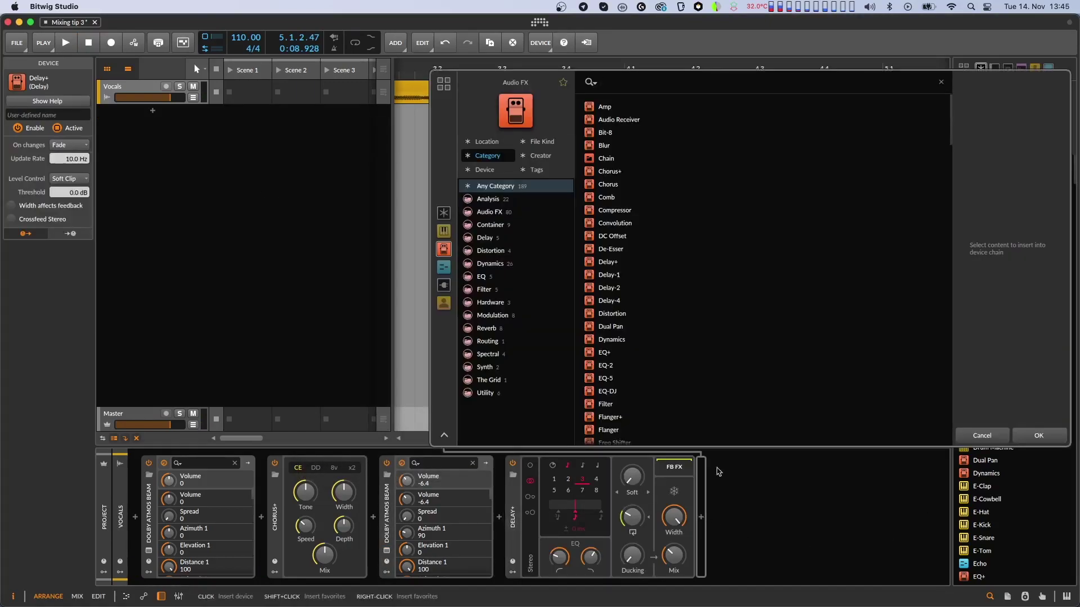
pyautogui.click(444, 282)
pyautogui.click(624, 414)
pyautogui.click(1038, 433)
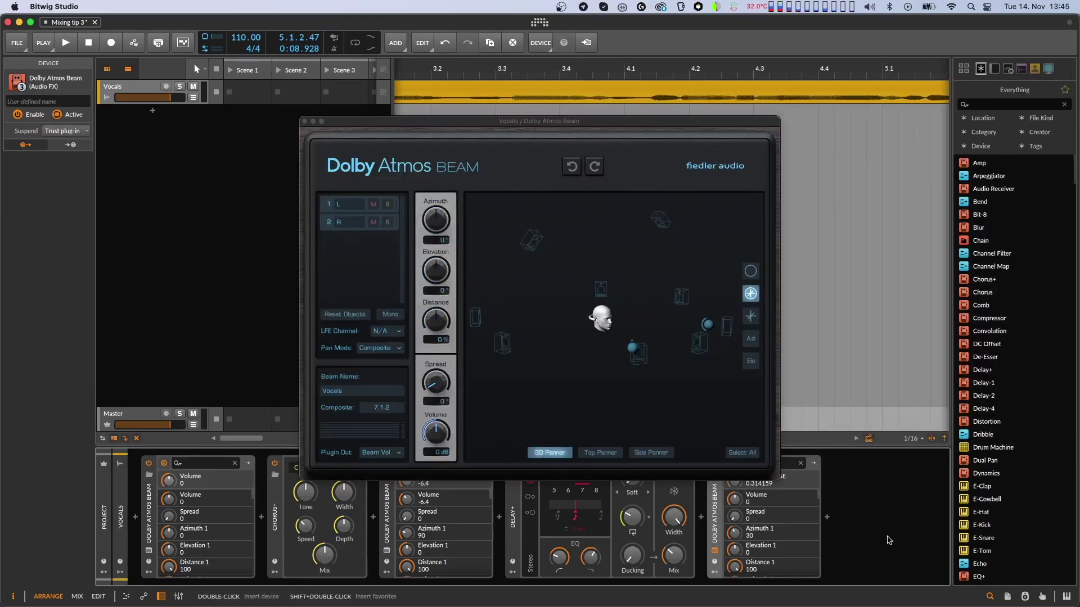
# Step: Name the third Beam 'Vocals Delay', place its objects behind the listener, and raise Delay+ mix toward 87%
pyautogui.click(370, 387)
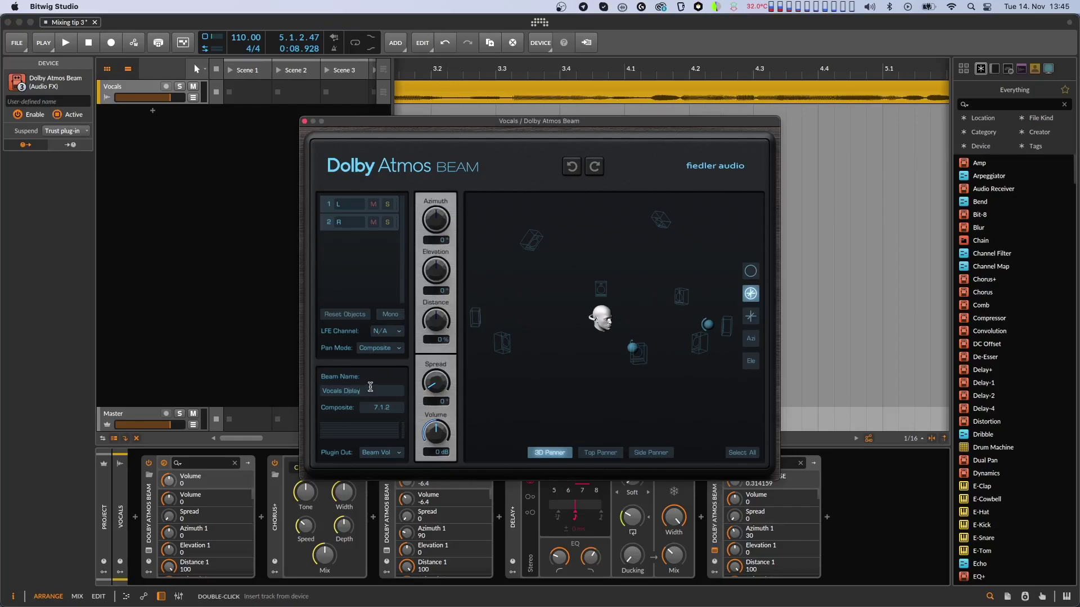
pyautogui.click(348, 315)
pyautogui.moveTo(343, 336)
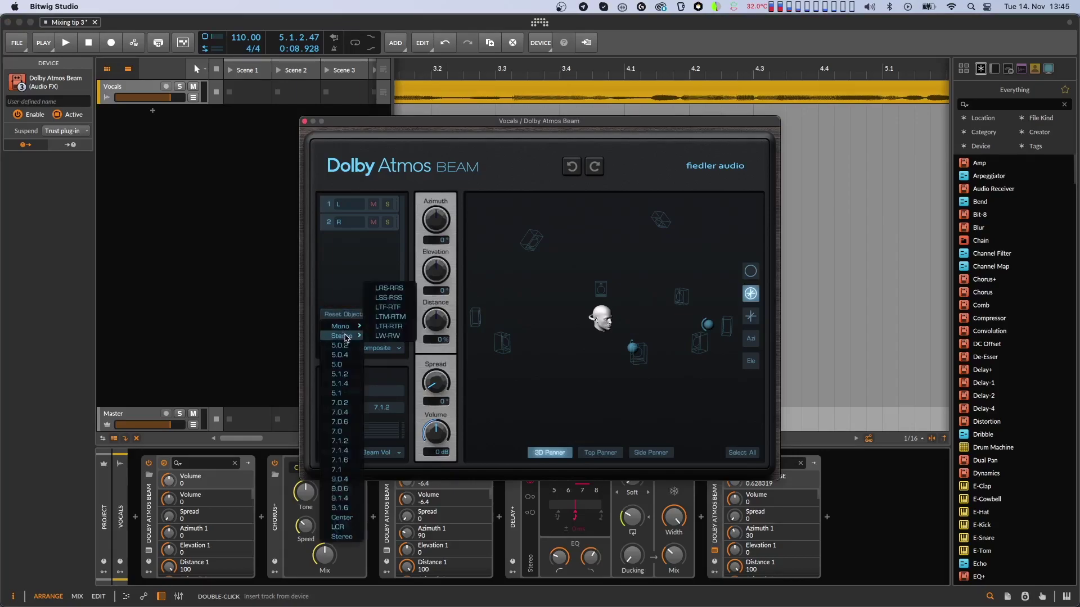
pyautogui.click(390, 289)
pyautogui.press('space')
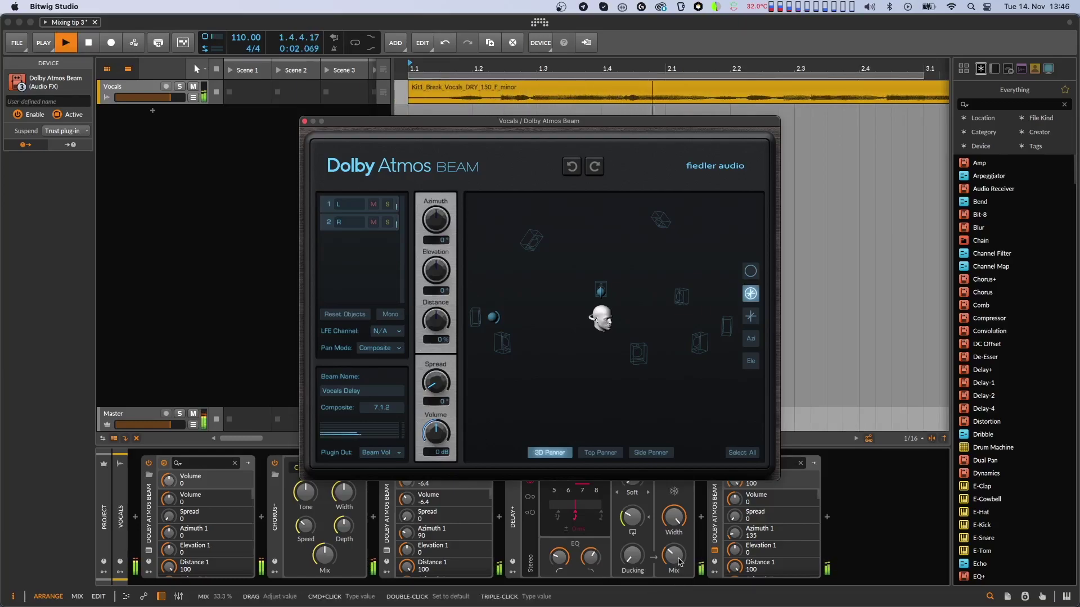
pyautogui.moveTo(681, 562); pyautogui.dragTo(680, 529)
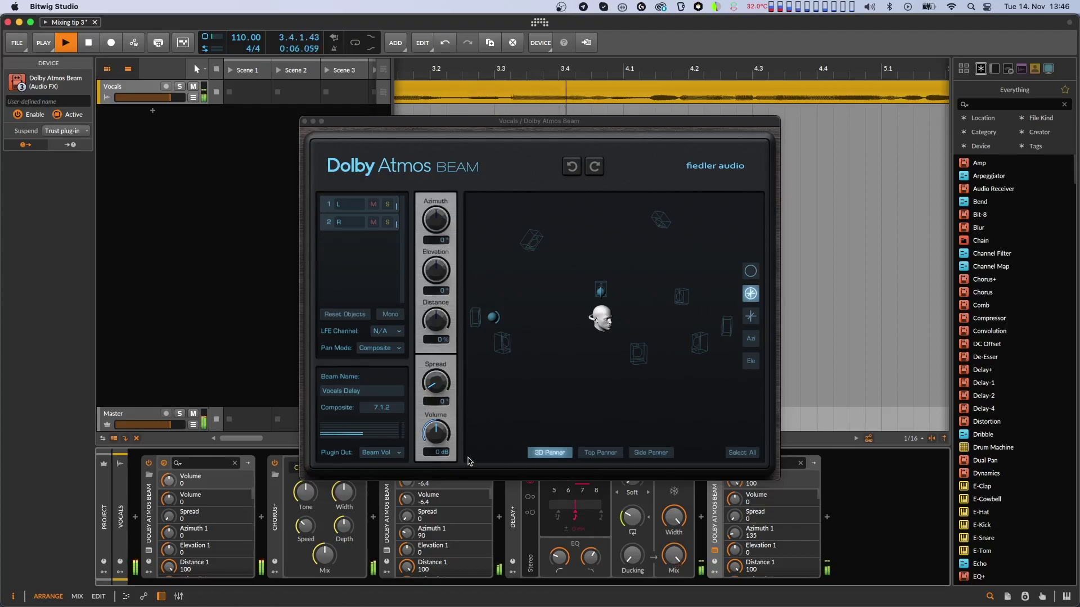
# Step: Lower the Vocals Delay beam's volume to about -7.7 dB and stop playback
pyautogui.moveTo(447, 450); pyautogui.dragTo(449, 457)
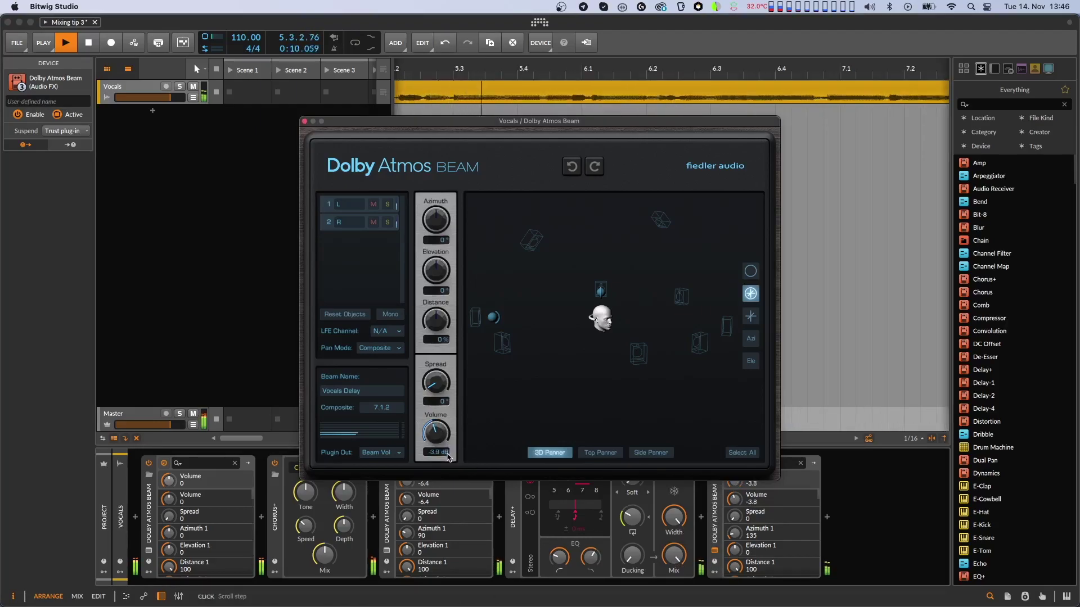
pyautogui.moveTo(449, 457); pyautogui.dragTo(450, 471)
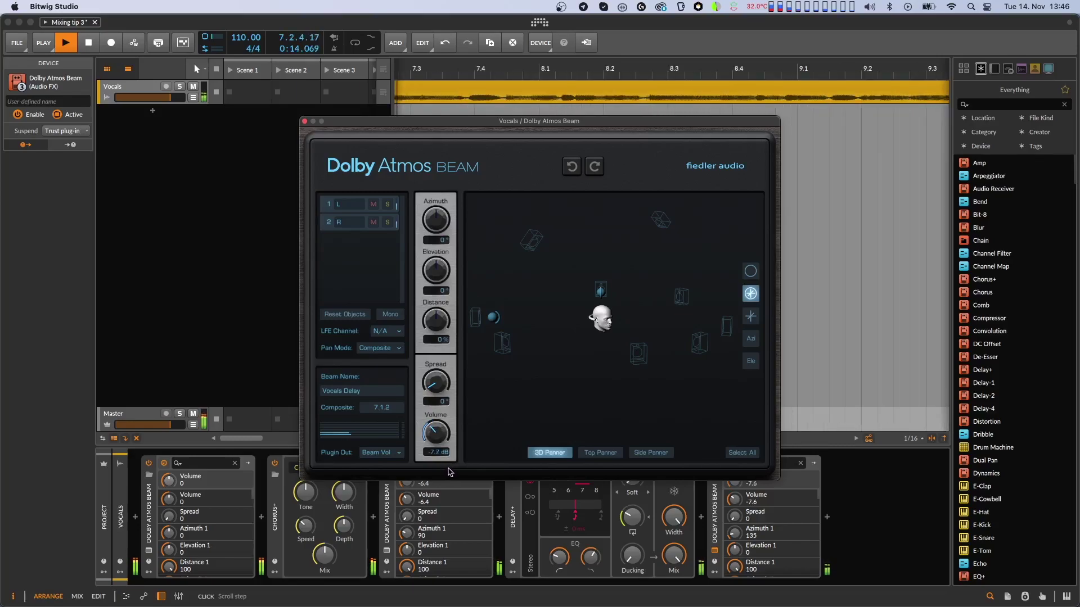
pyautogui.press('space')
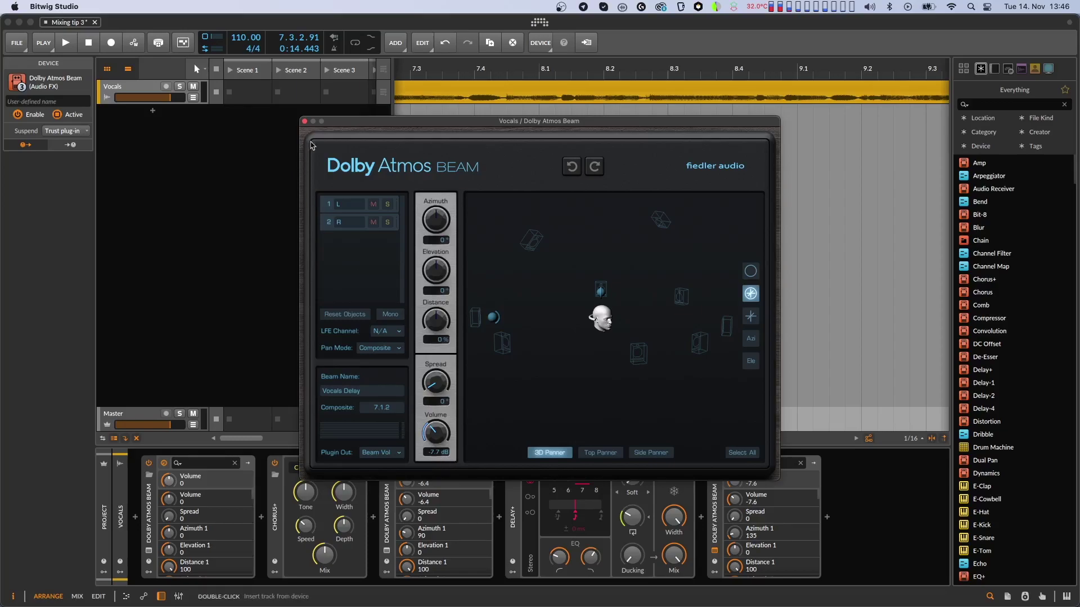
# Step: Show the Dolby Atmos Composer window for the Master track
pyautogui.click(305, 121)
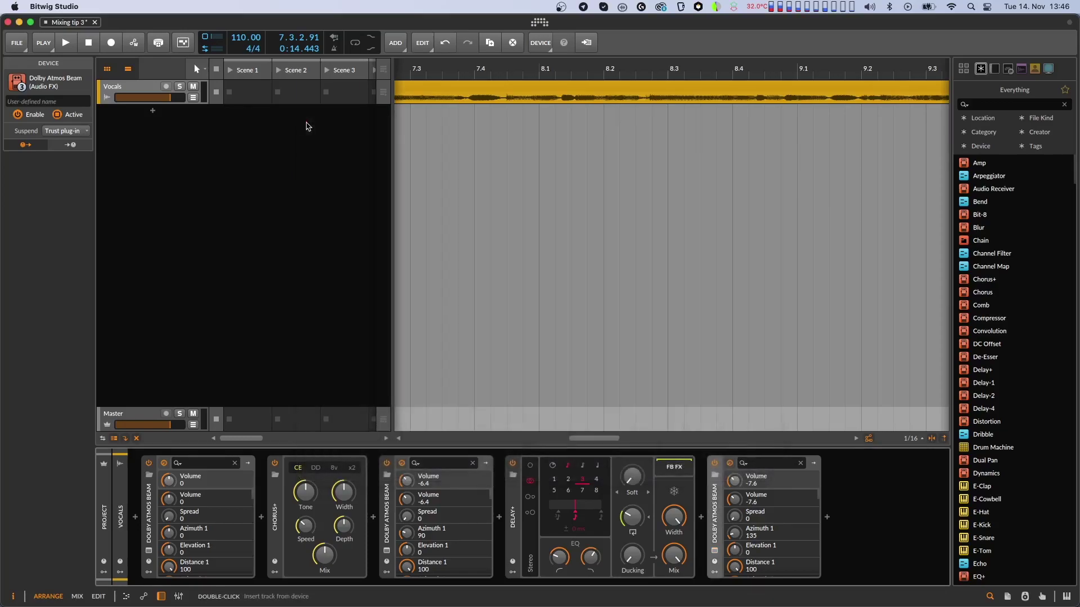
pyautogui.click(144, 417)
pyautogui.click(133, 553)
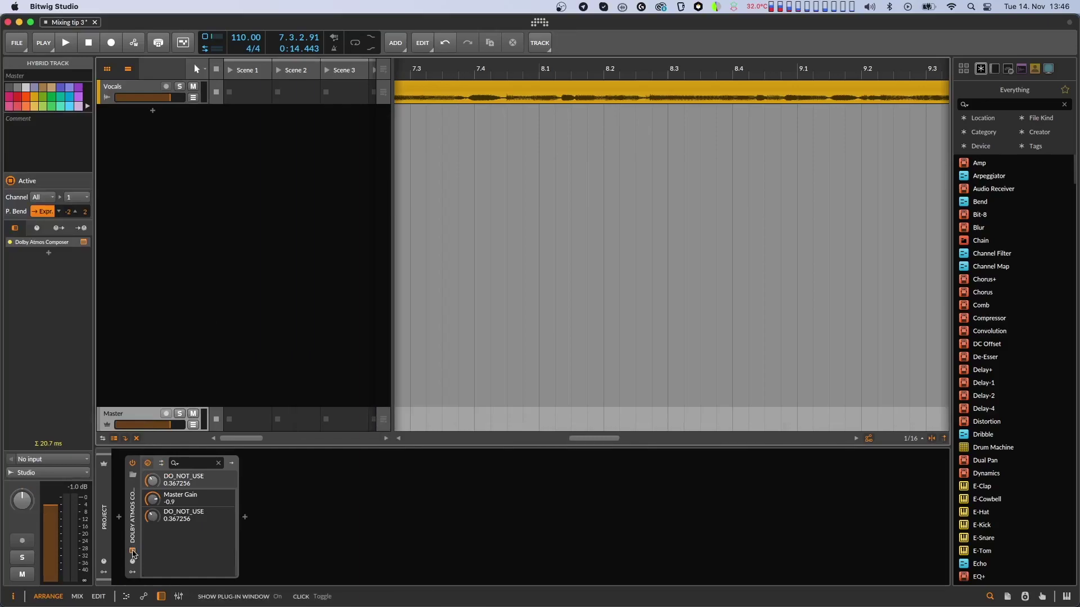
# Step: Play the vocal with Vocals Chorus and Vocals Delay muted, then unmute each in turn
pyautogui.click(389, 227)
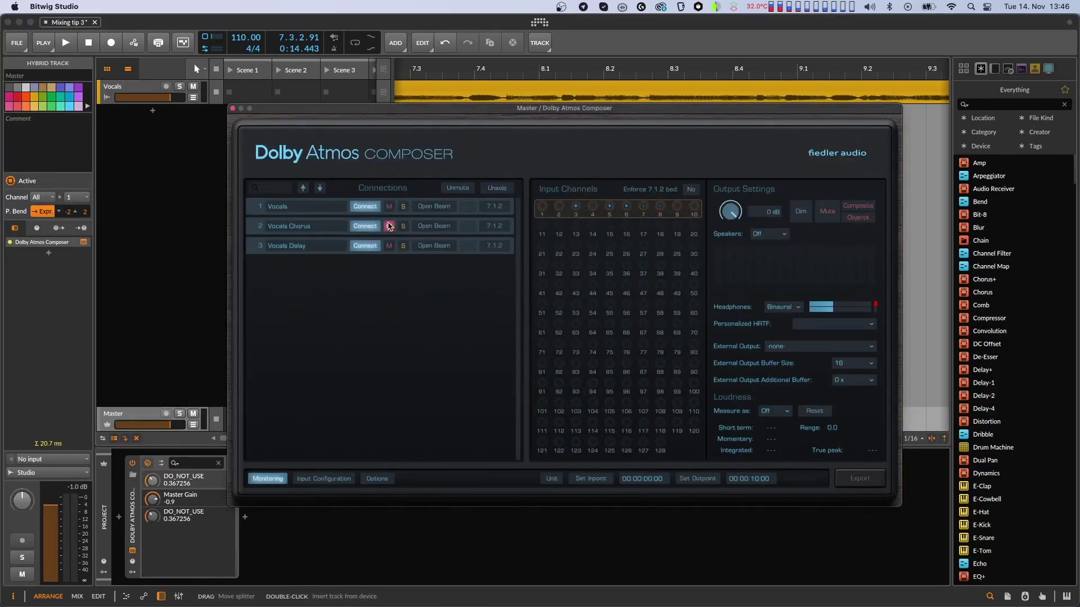
pyautogui.click(389, 245)
pyautogui.press('space')
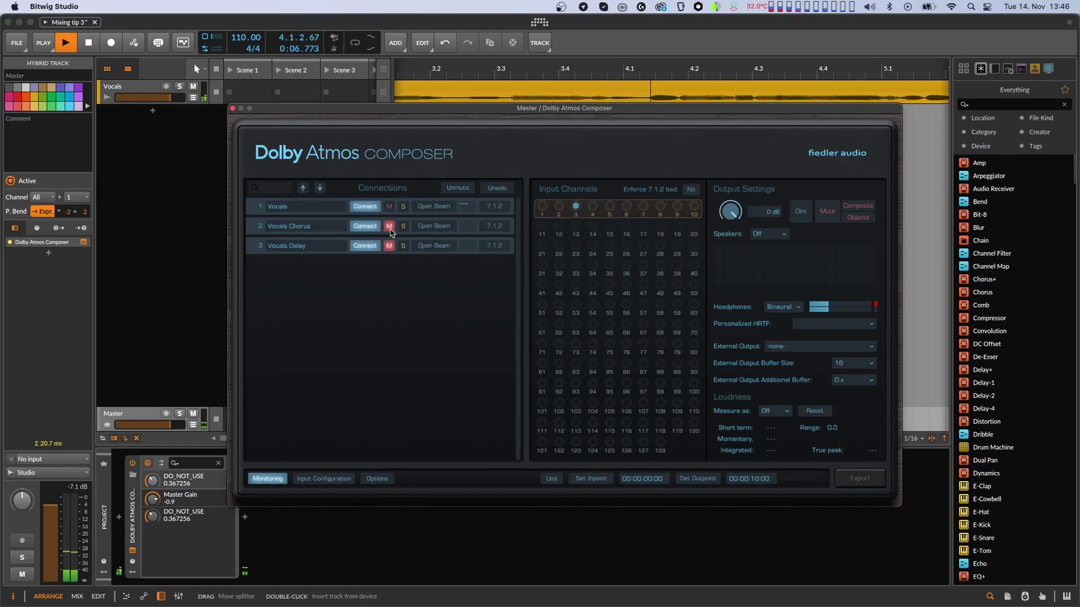
pyautogui.click(391, 231)
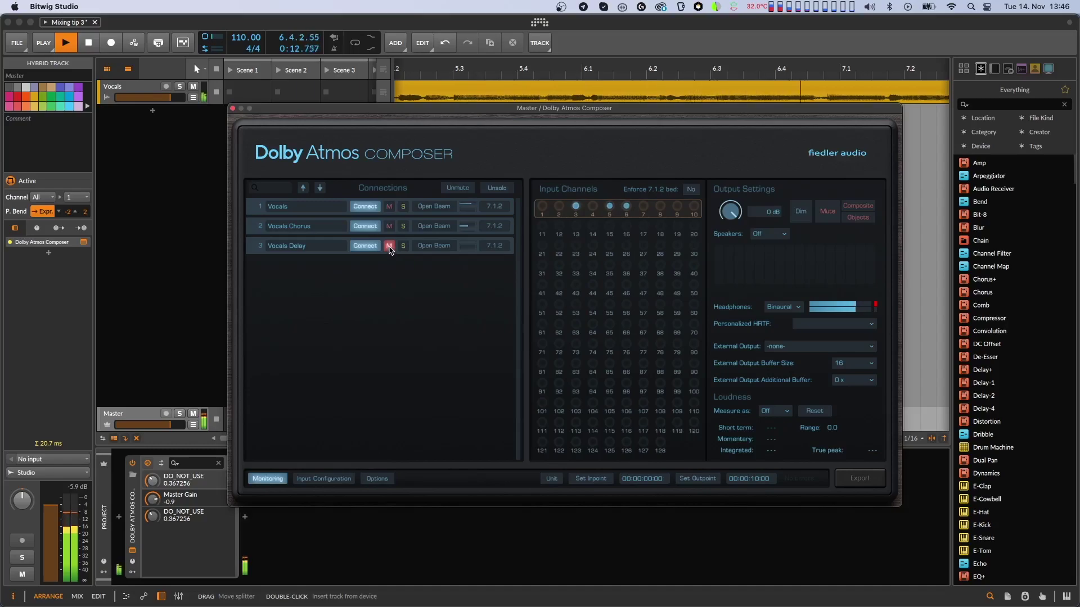
pyautogui.click(389, 246)
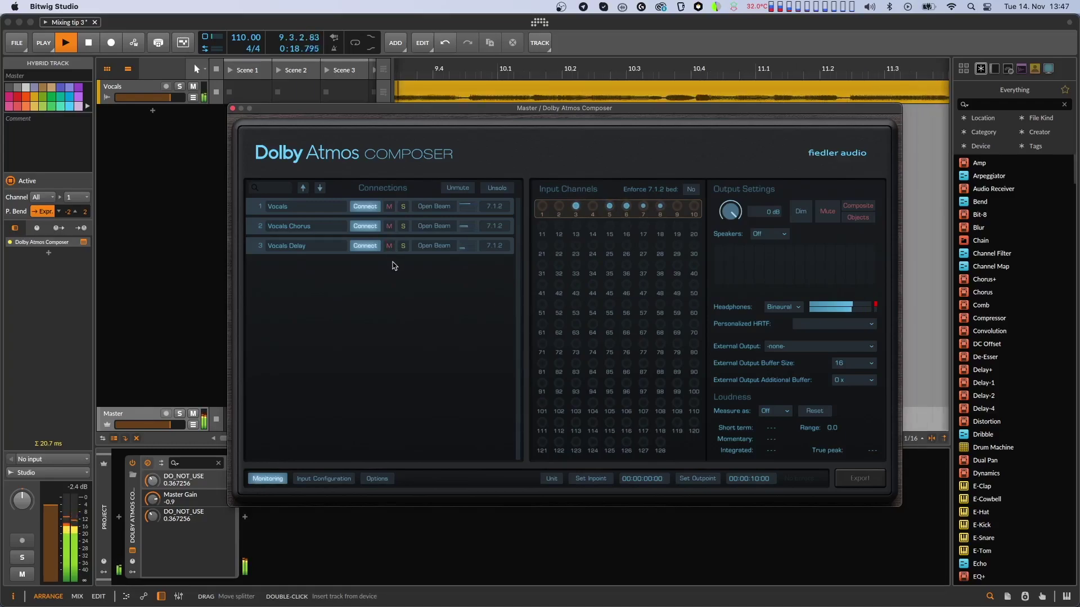
pyautogui.press('space')
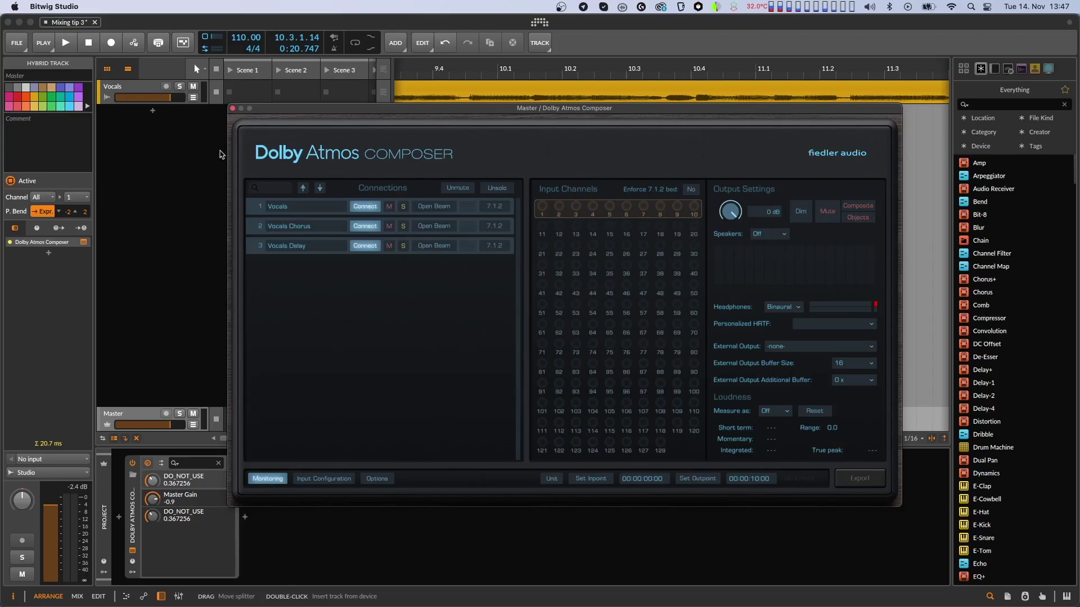
pyautogui.click(142, 86)
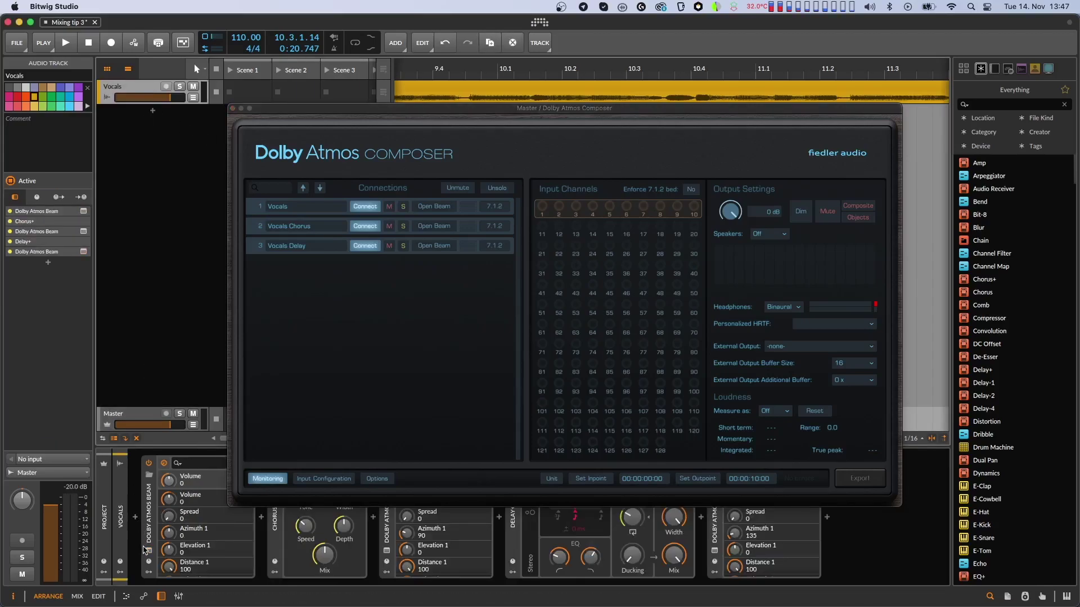
# Step: Audition the dry Vocals Beam at -11.6 dB, then reset its volume to 0 dB
pyautogui.click(149, 551)
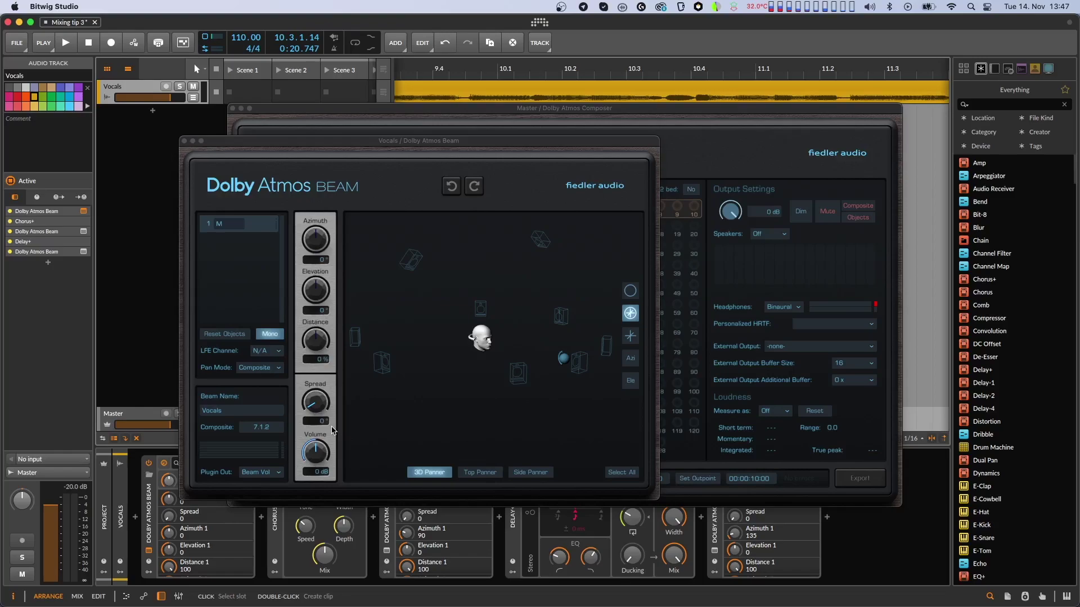
pyautogui.press('space')
pyautogui.click(316, 452)
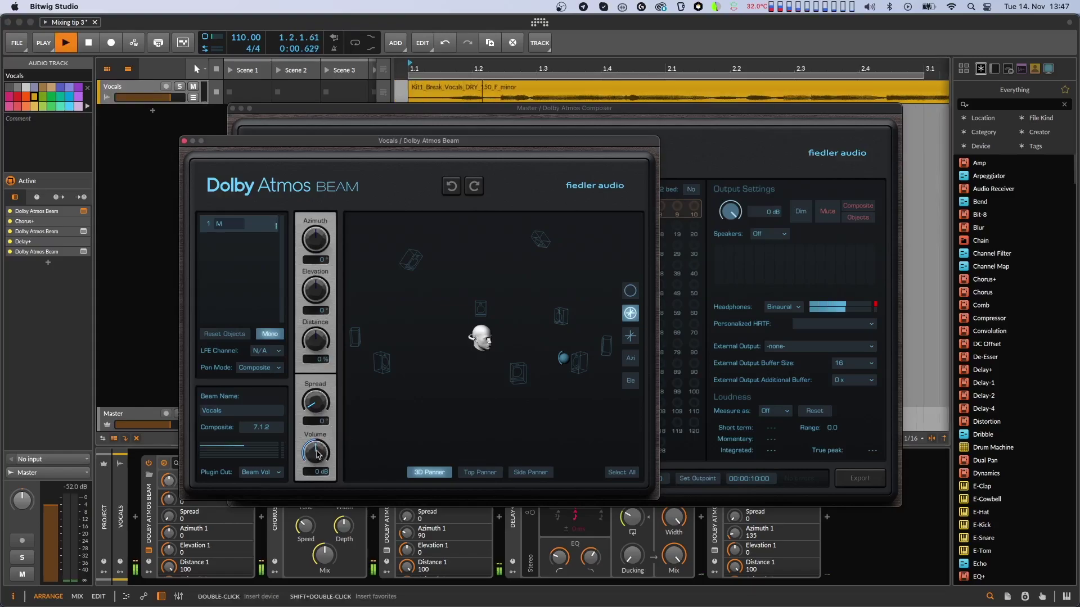
pyautogui.moveTo(317, 453)
pyautogui.mouseDown()
pyautogui.moveTo(319, 514)
pyautogui.moveTo(321, 460)
pyautogui.mouseUp()
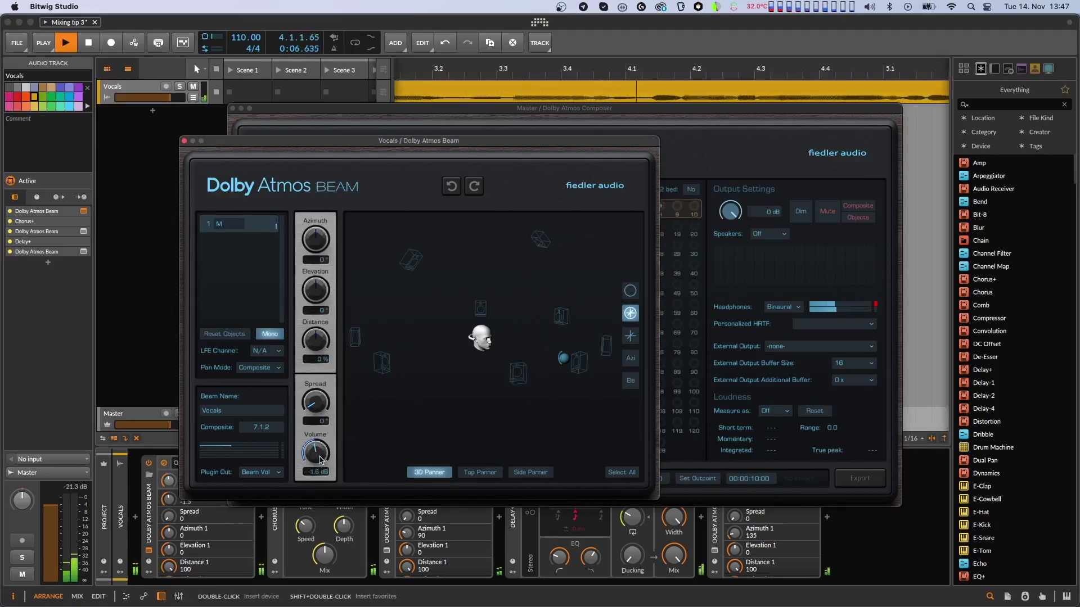
pyautogui.doubleClick(316, 454)
pyautogui.press('space')
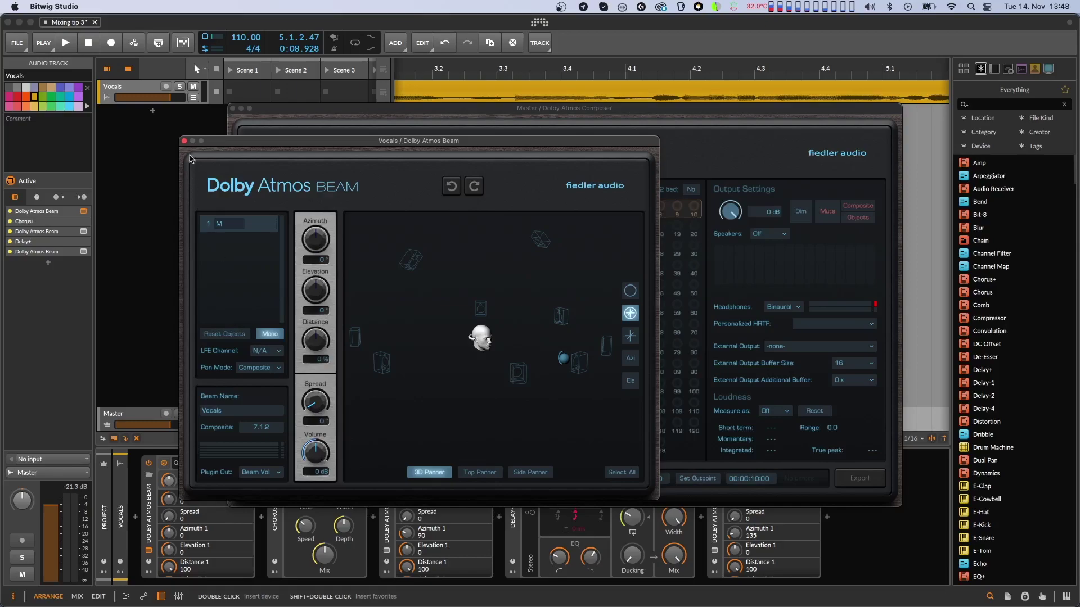
# Step: Switch the Vocals Chorus Beam's plugin output from Beam Vol to Pass Thru
pyautogui.click(185, 141)
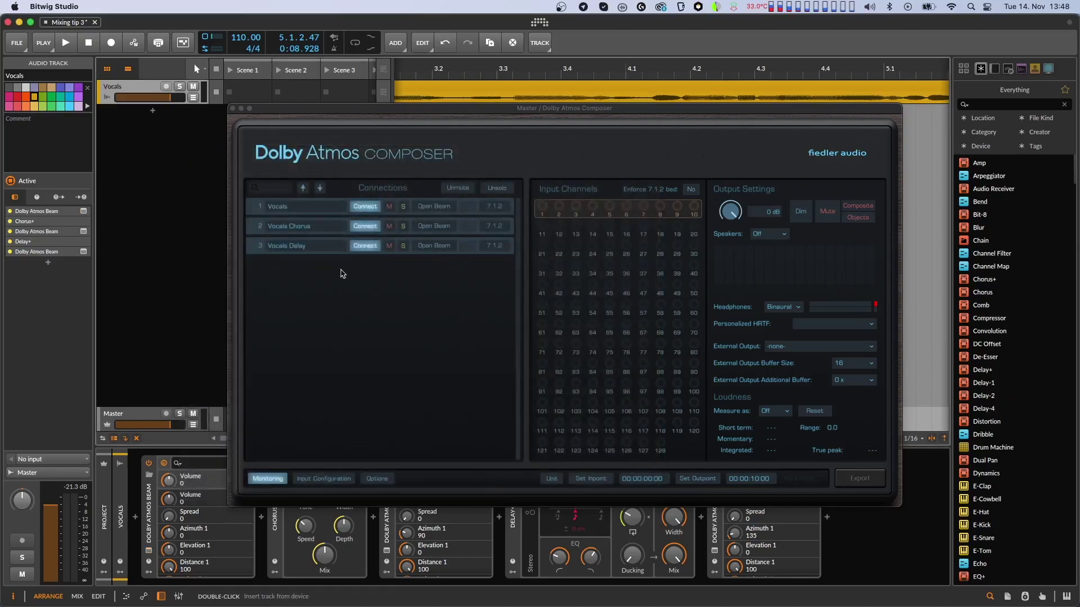
pyautogui.click(387, 551)
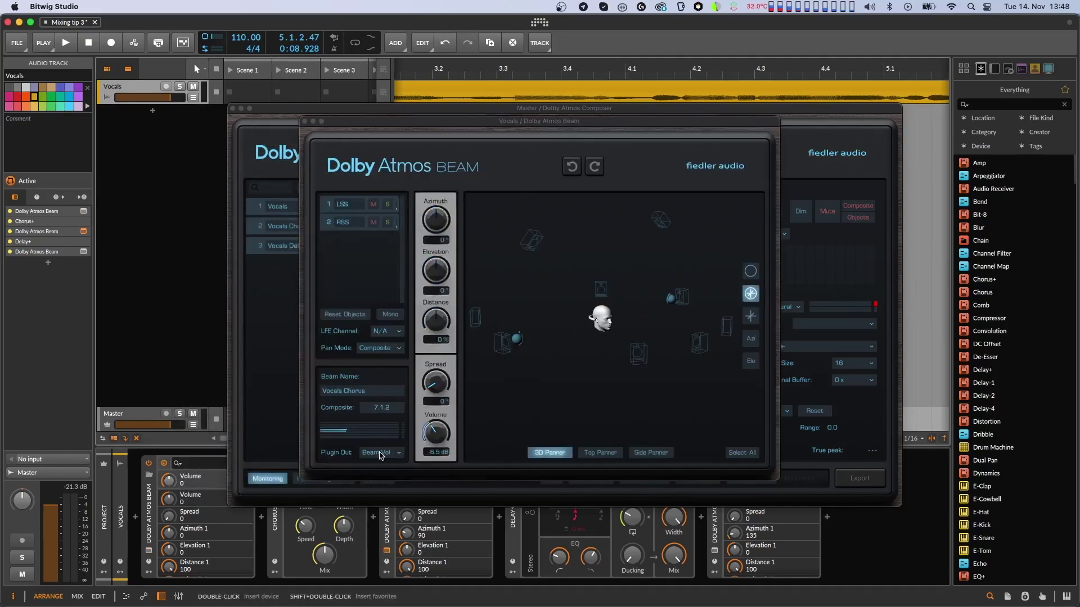
pyautogui.click(382, 453)
pyautogui.click(388, 477)
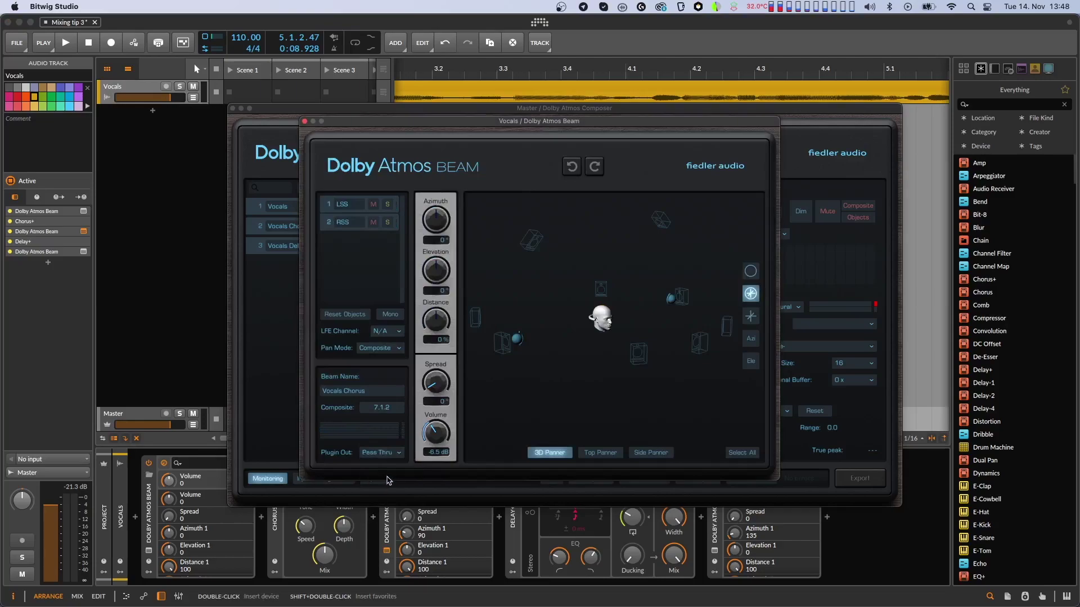
pyautogui.click(304, 121)
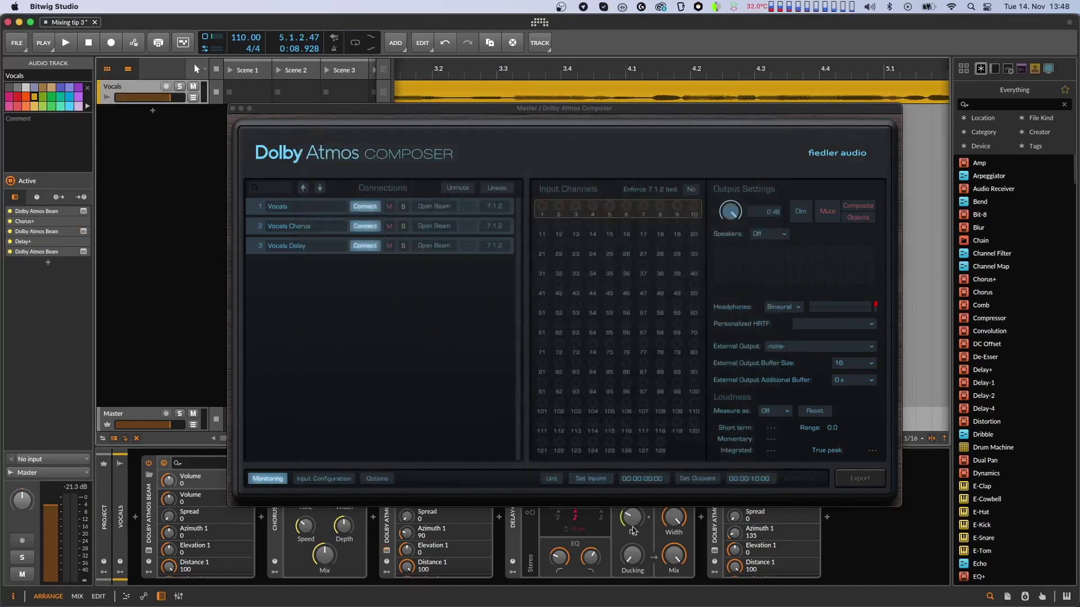
# Step: Set the Vocals Delay Beam's plugin output to Pass Thru as well
pyautogui.click(714, 550)
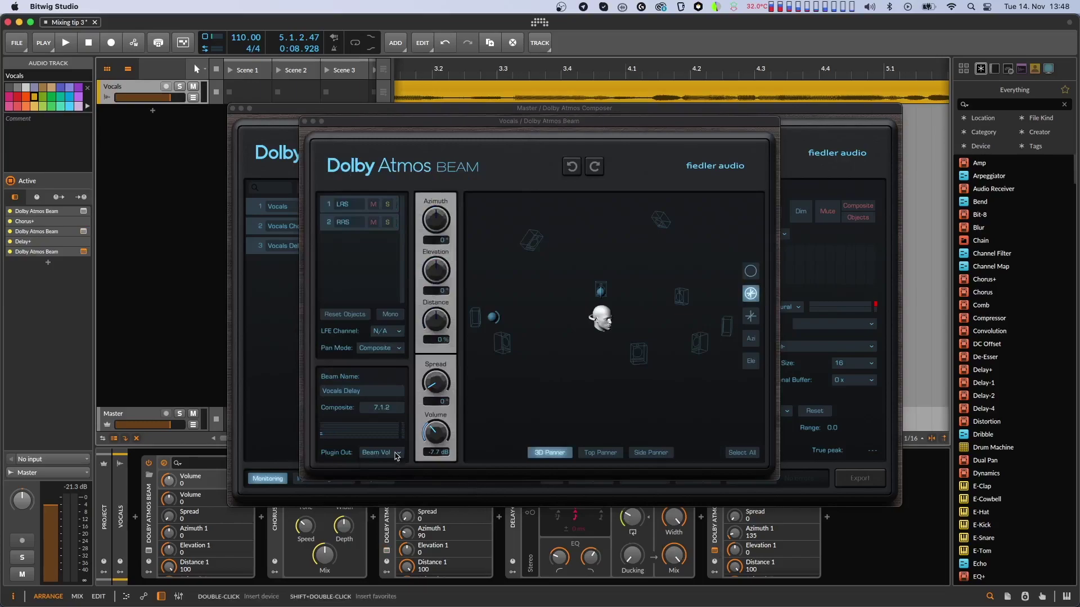
pyautogui.click(397, 456)
pyautogui.click(399, 476)
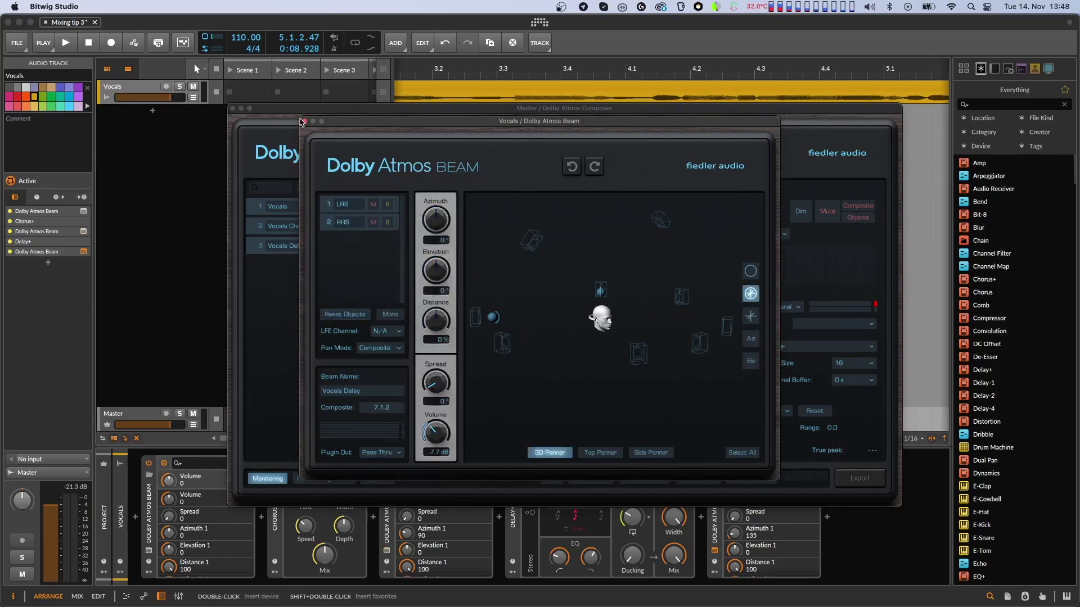
pyautogui.click(302, 121)
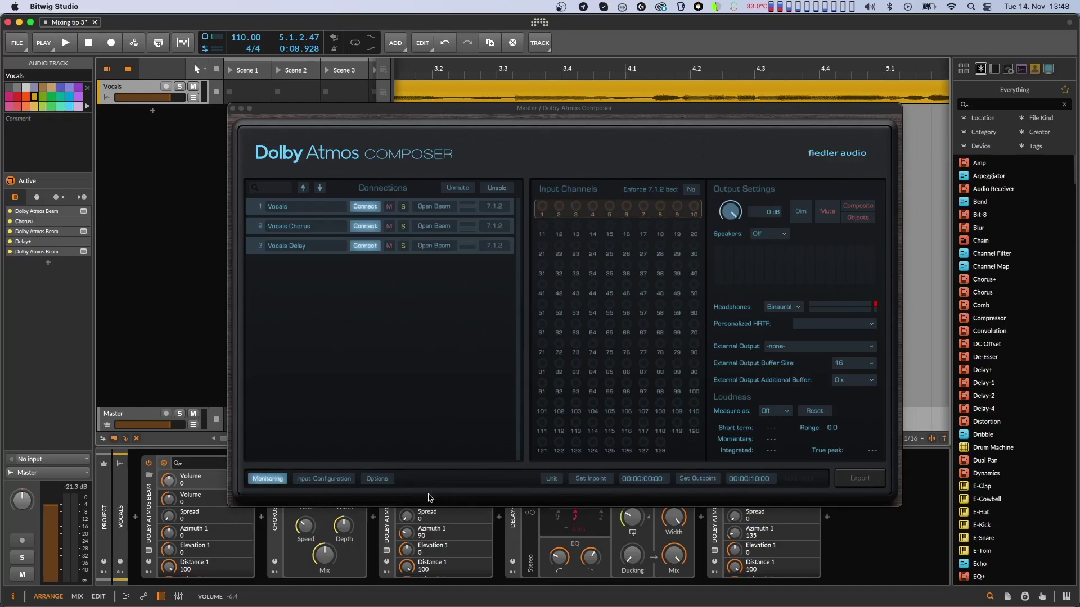
# Step: Audition the Vocals Chorus Beam down near -21.7 dB, then settle its volume at -8.1 dB
pyautogui.click(386, 551)
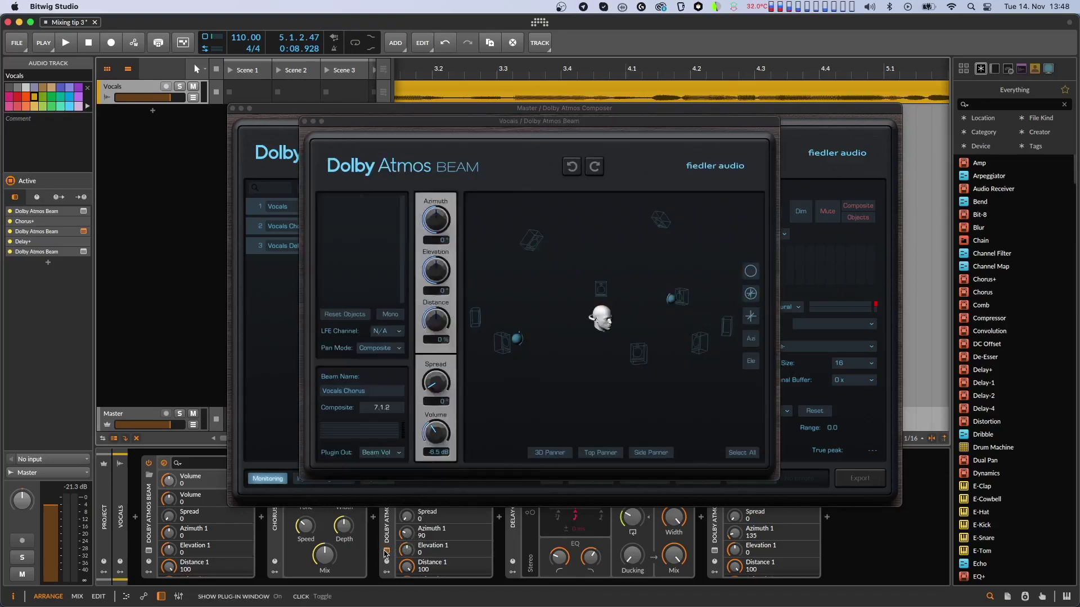
pyautogui.press('space')
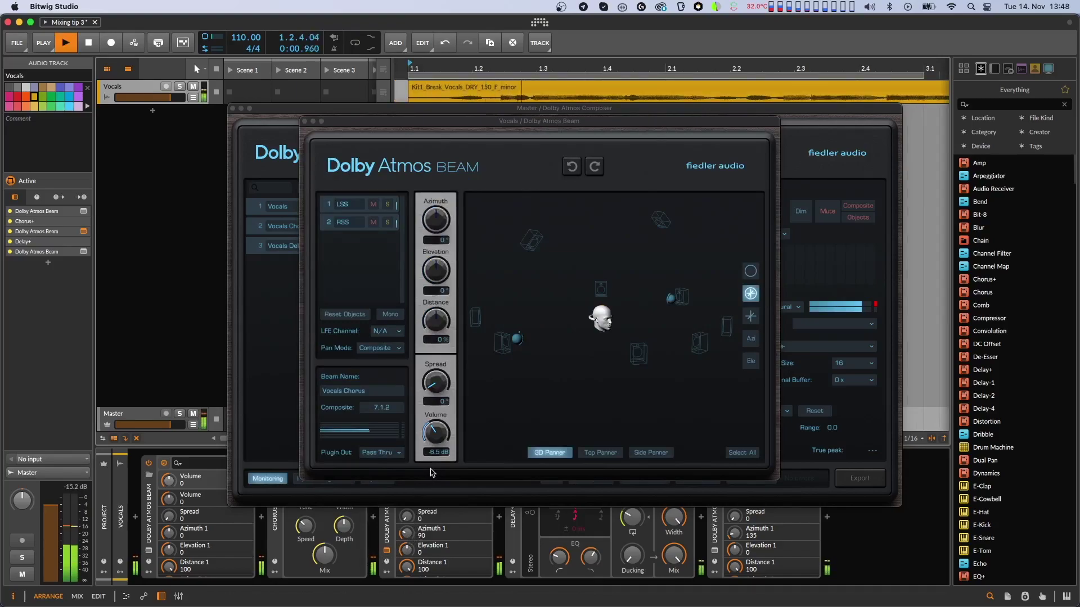
pyautogui.click(441, 436)
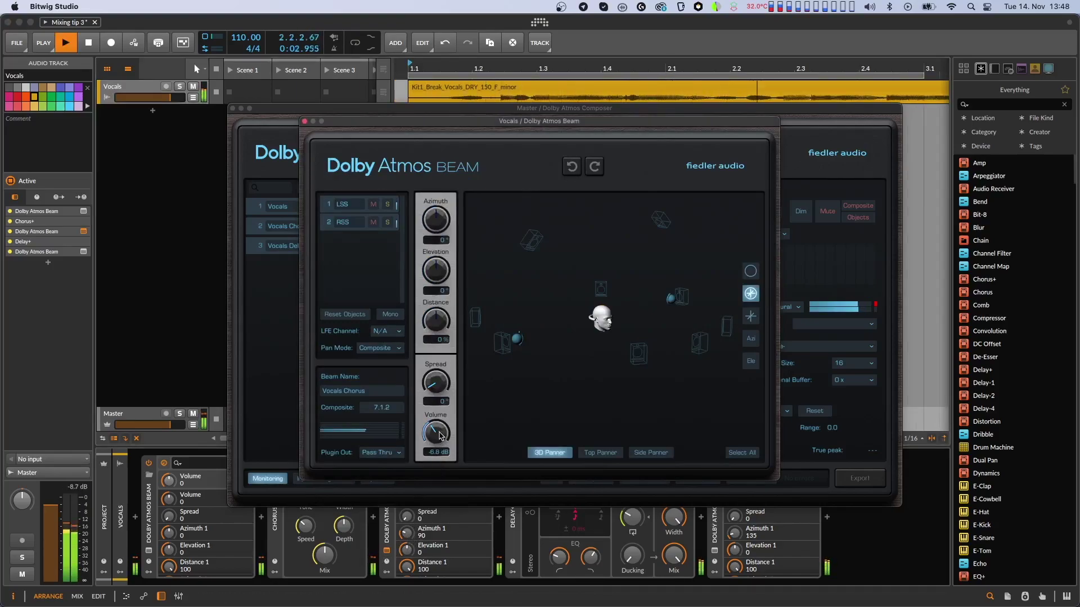
pyautogui.moveTo(441, 436); pyautogui.dragTo(444, 505)
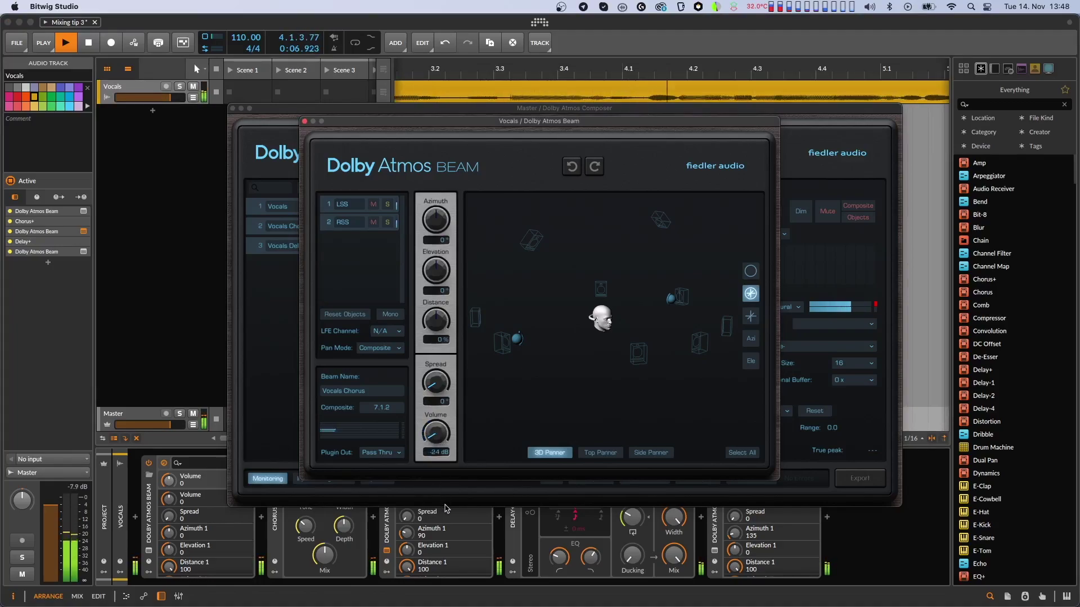
pyautogui.moveTo(446, 509); pyautogui.dragTo(445, 439)
pyautogui.press('space')
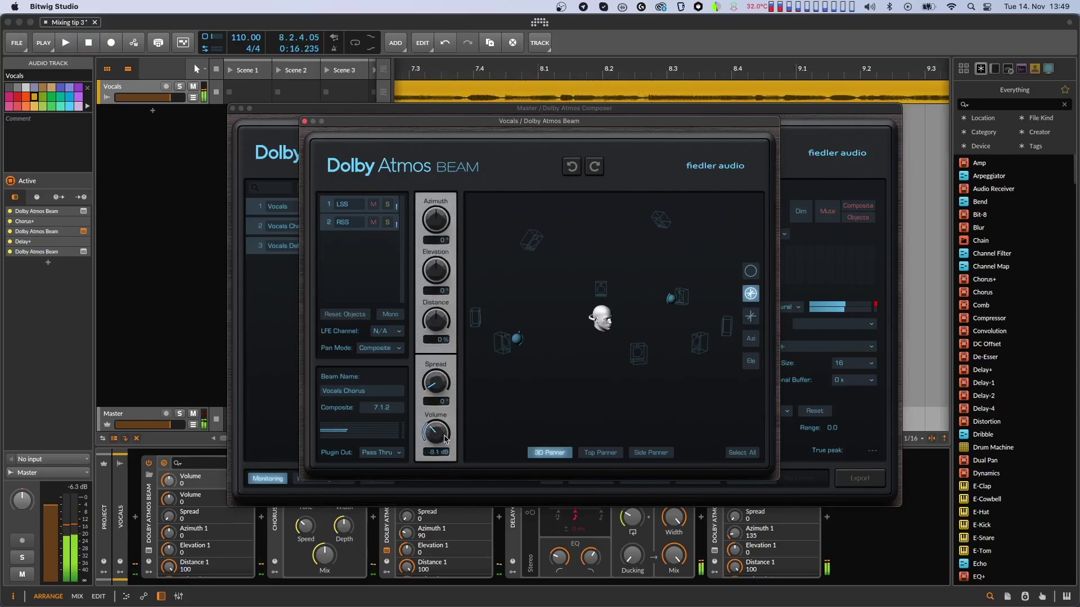